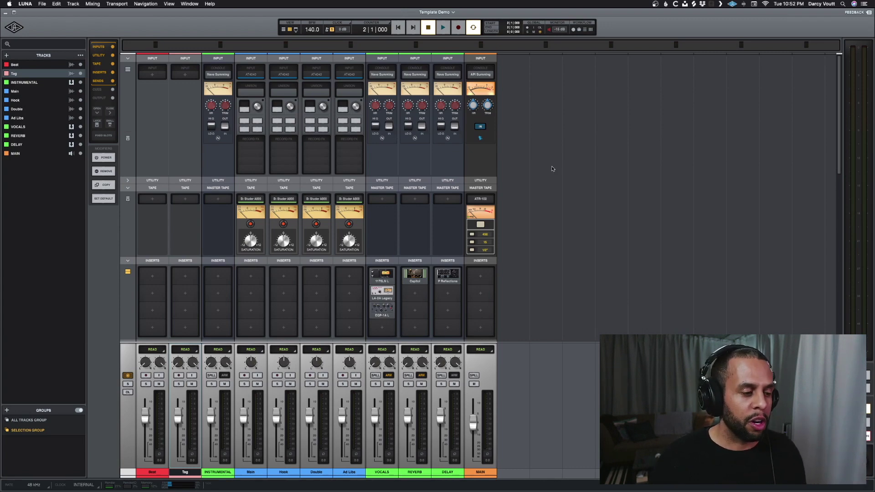
Select the Tag track and check its clip in the timeline, then return to the mixer
click(166, 476)
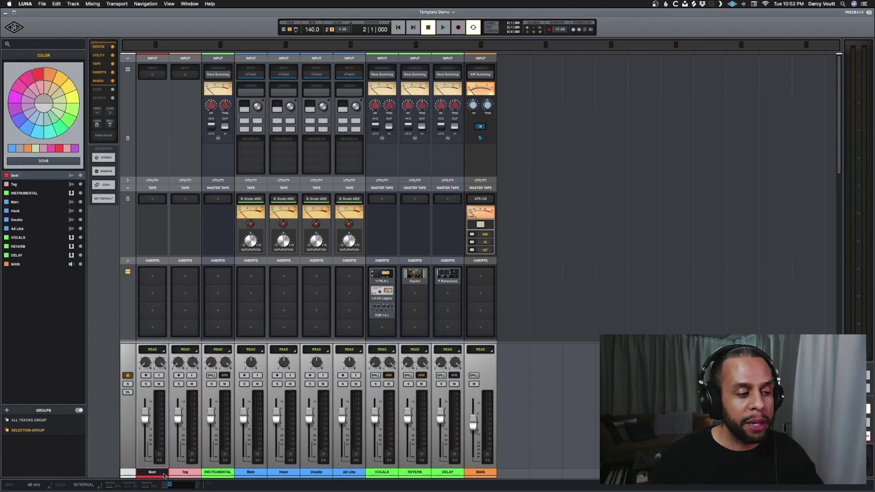
click(181, 474)
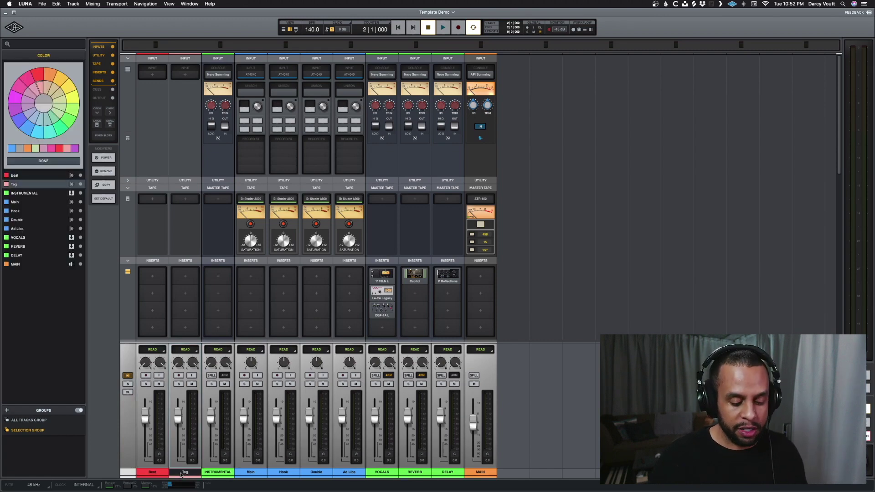
key(super+equal)
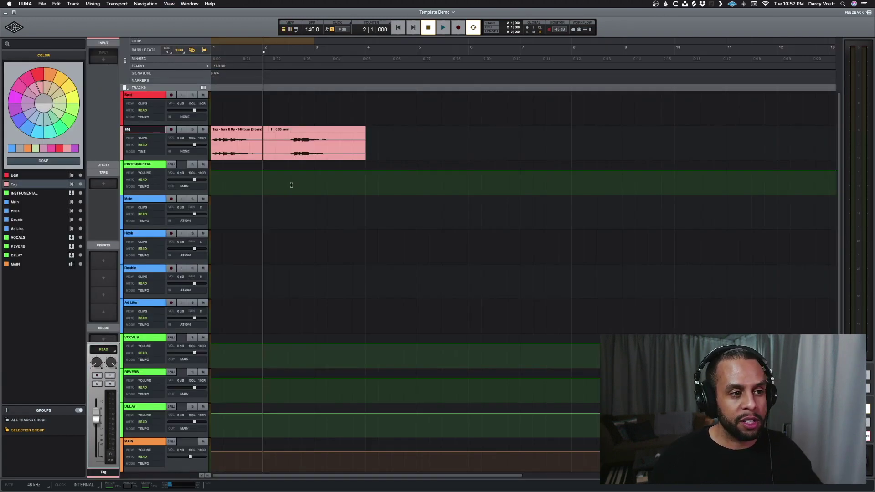
click(294, 156)
key(super+equal)
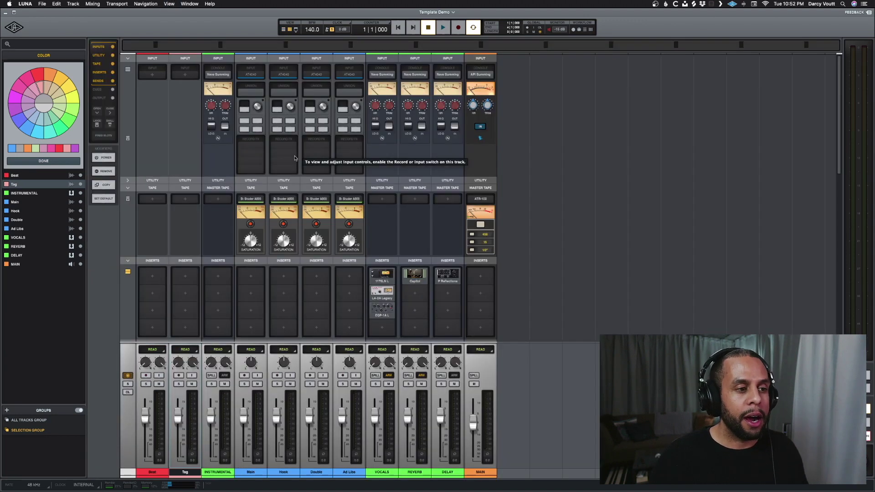
Select the INSTRUMENTAL, Main, VOCALS, REVERB and DELAY tracks in turn
click(220, 474)
click(251, 472)
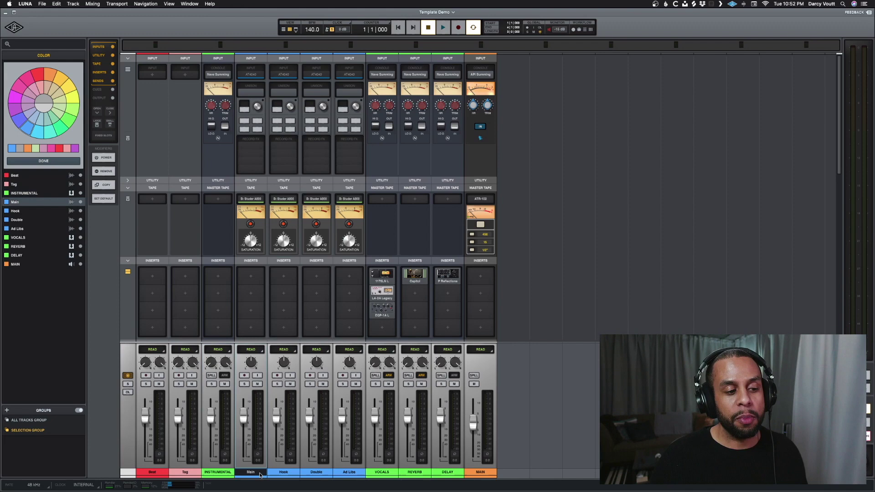
click(381, 472)
click(415, 472)
click(453, 472)
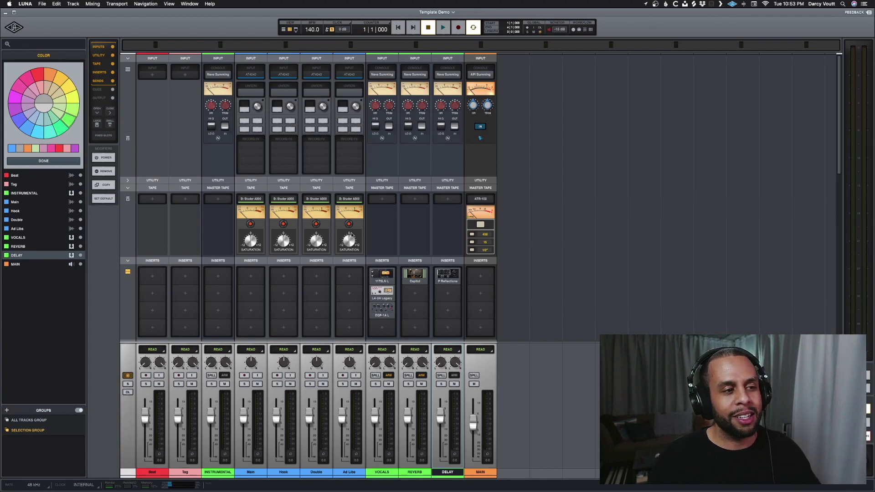
Turn the Double channel's input on to show its preamp, then off again, and open the File menu
click(322, 376)
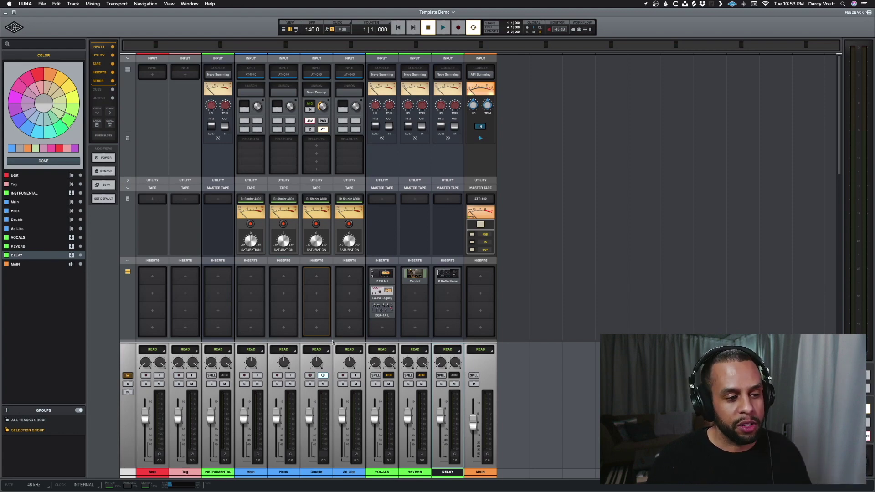
click(323, 376)
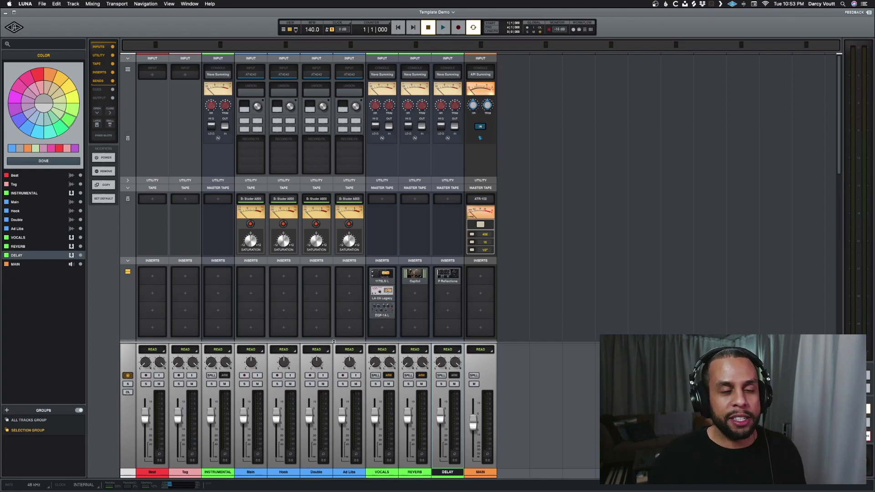
click(42, 4)
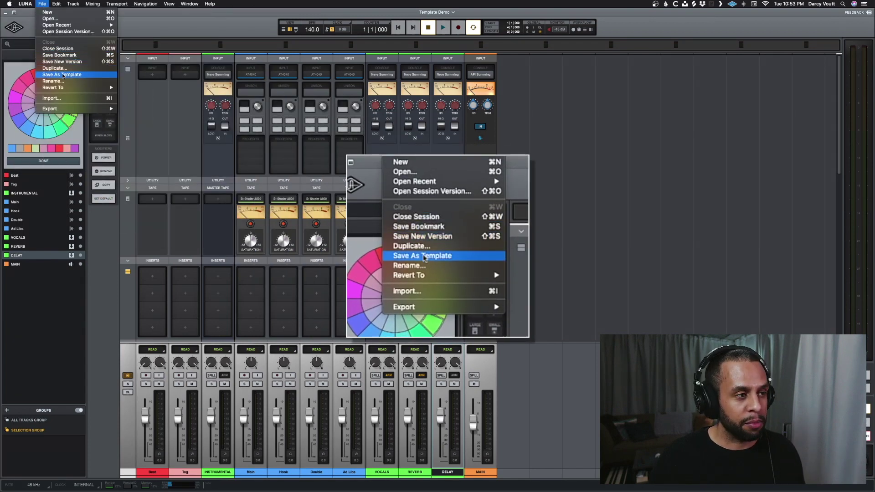
Save the session as template 'Recording Template' with track notes and its audio included
click(62, 74)
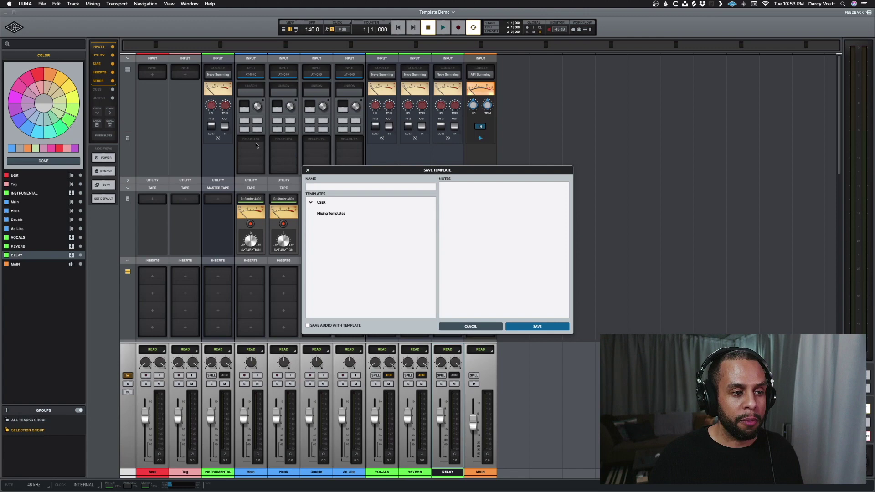
text(Red)
text(ording Template)
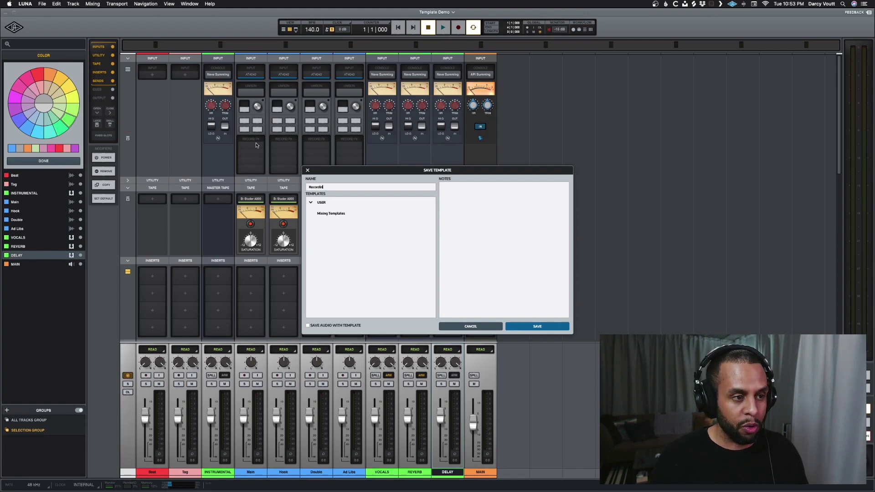
click(468, 212)
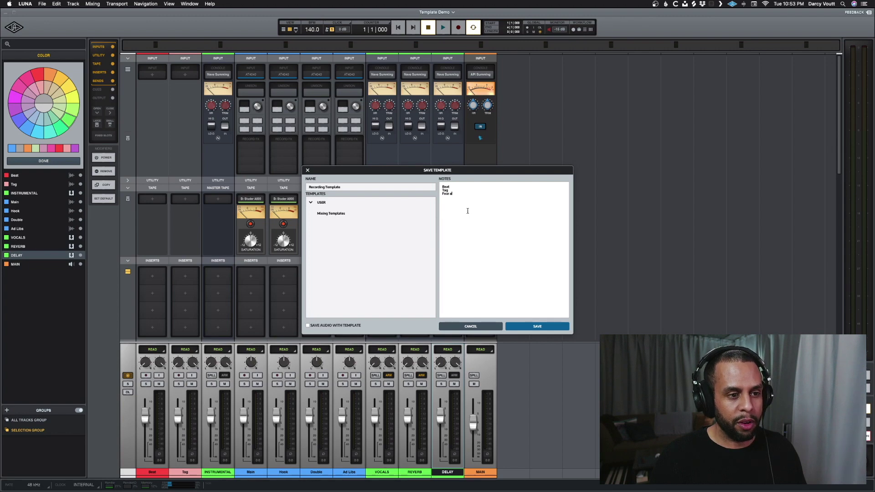
text(racks)
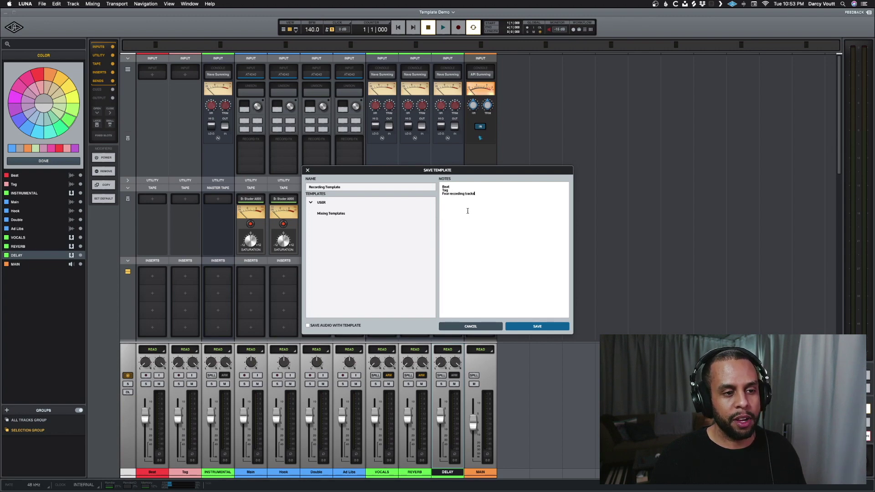
click(346, 325)
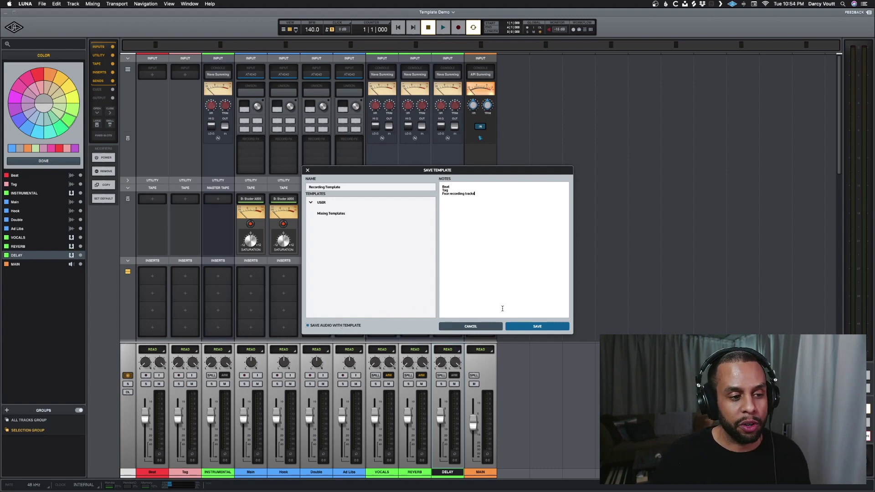
click(543, 326)
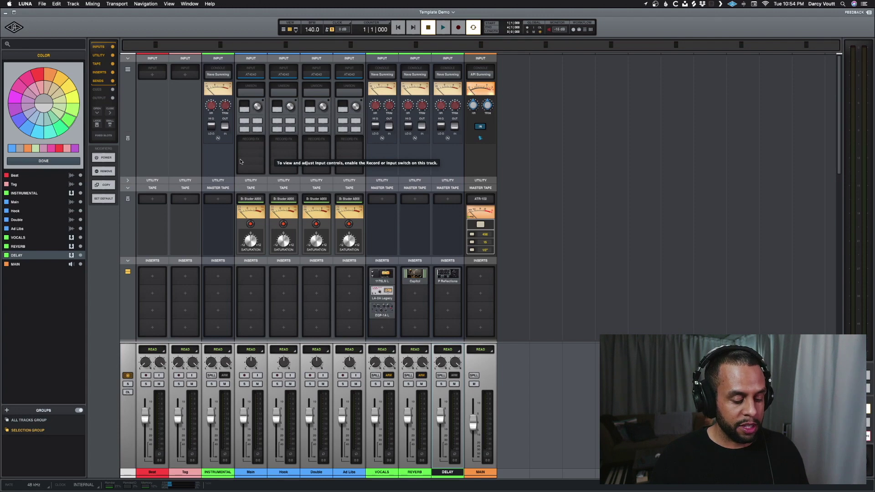
Start a new session from the start screen with Recording Template as its template
key(super+n)
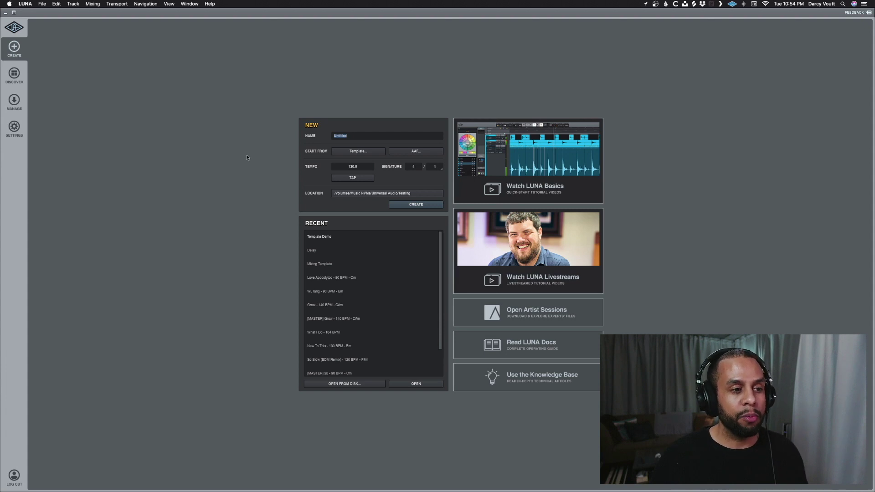
key(BackSpace)
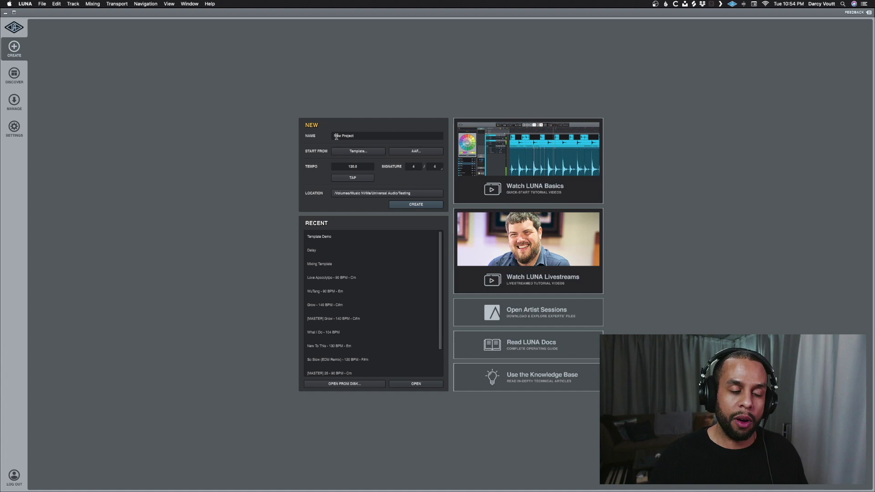
click(353, 151)
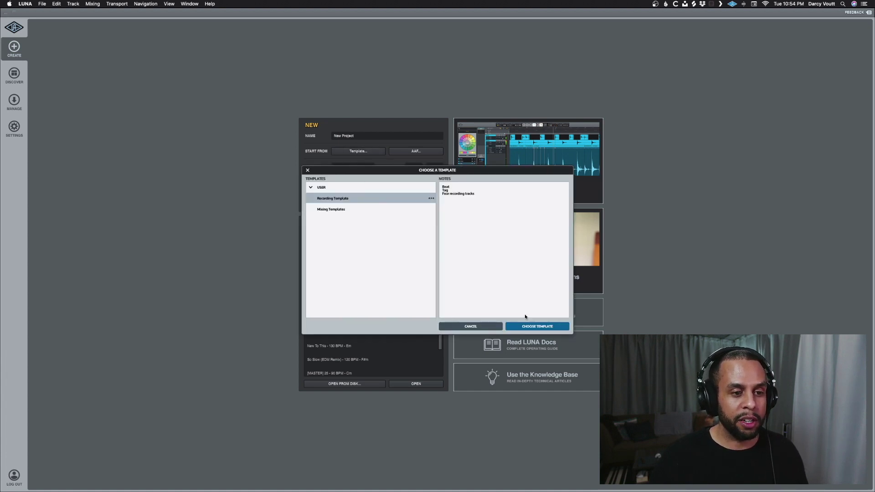
click(525, 327)
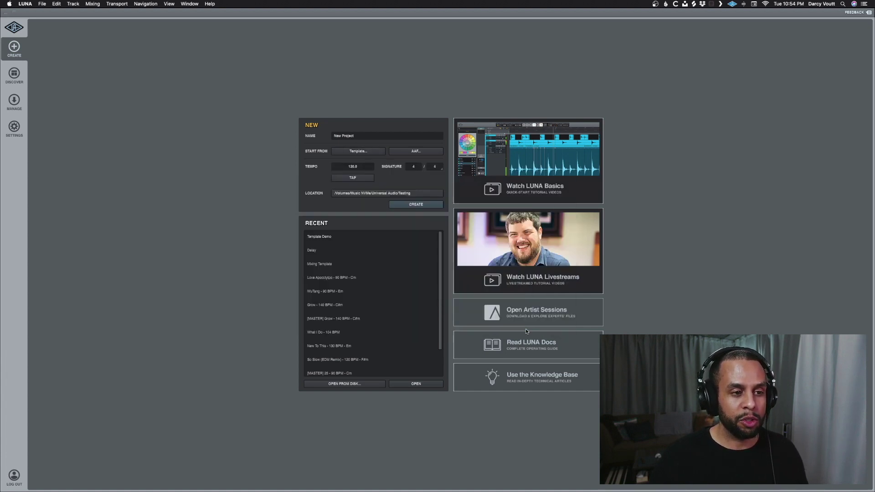
Set the tempo to 140 BPM, reselect Recording Template, and create the session
click(351, 180)
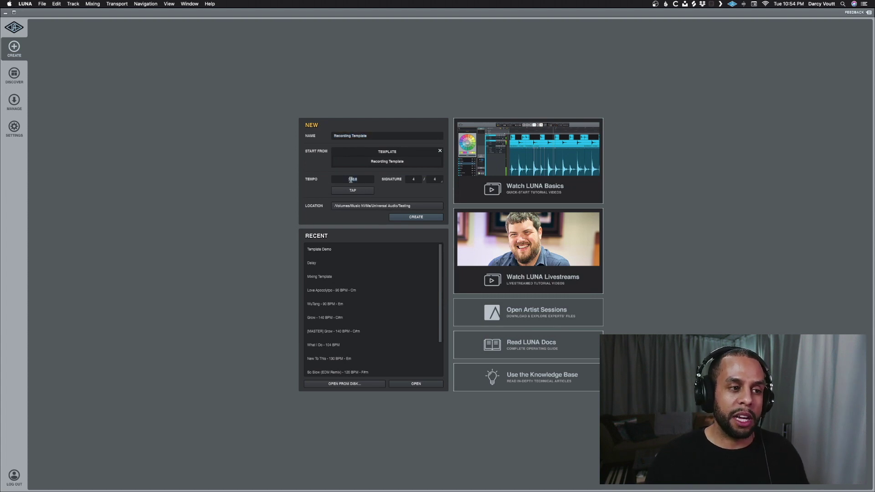
click(440, 151)
click(358, 152)
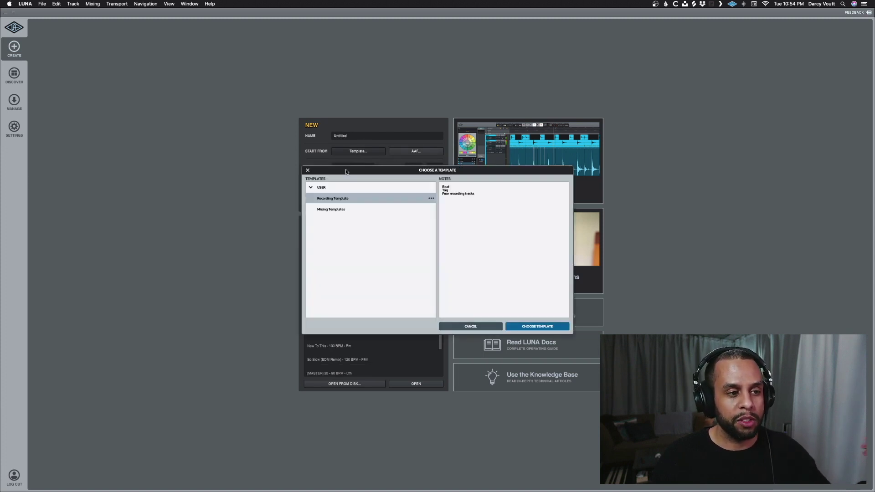
click(538, 326)
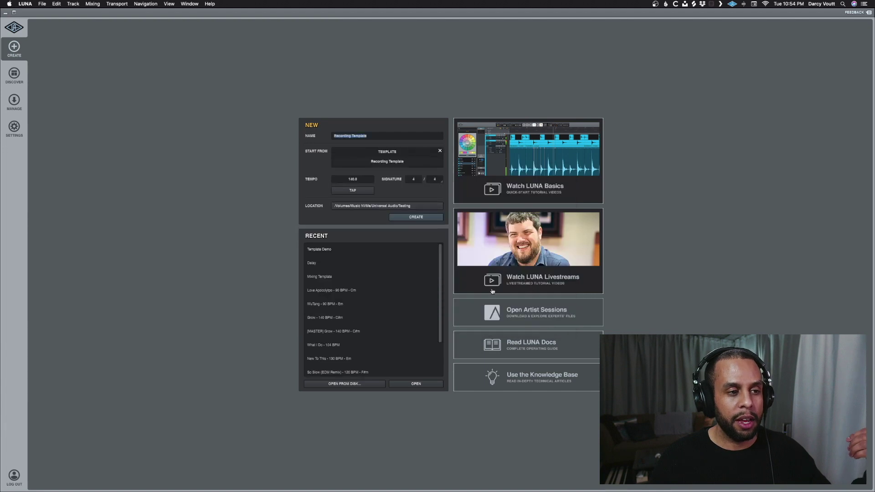
click(426, 218)
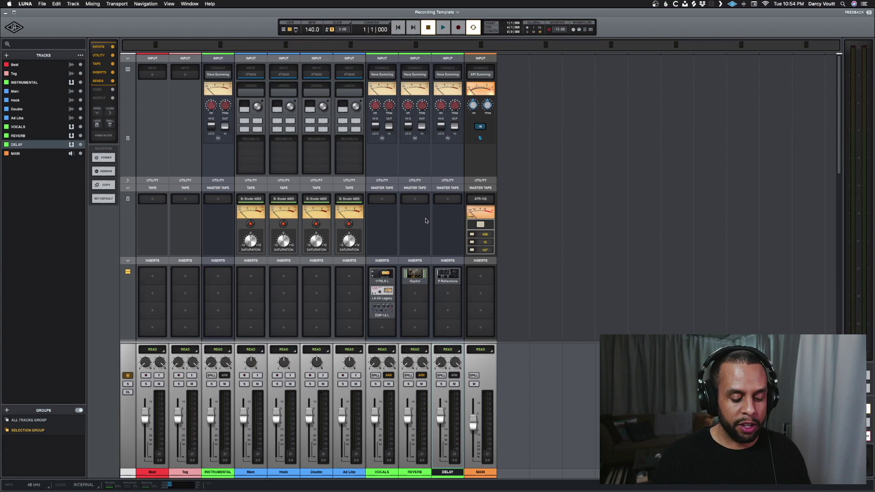
Choose Save As Template and select Recording Template to overwrite, showing its rename and delete options
key(super+equal)
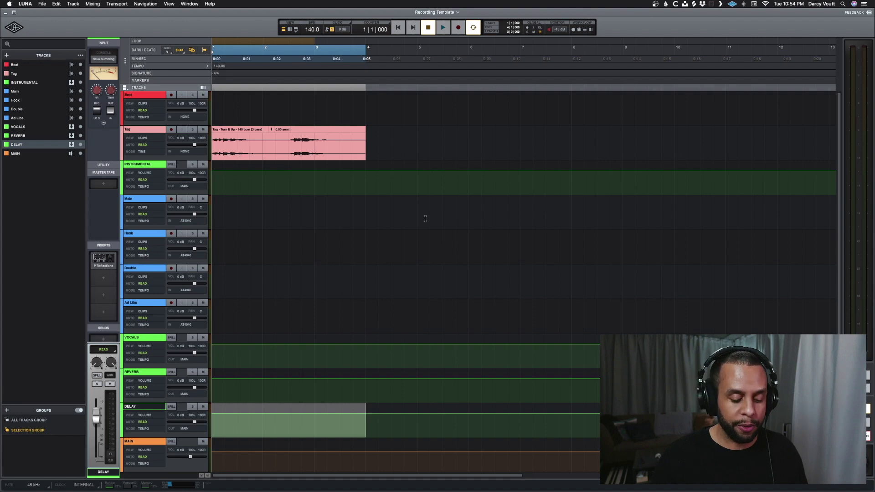
key(super+equal)
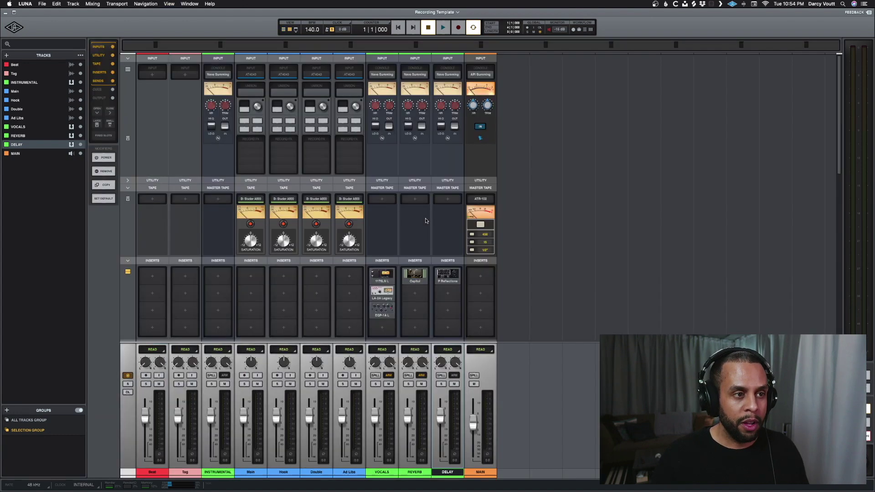
click(42, 3)
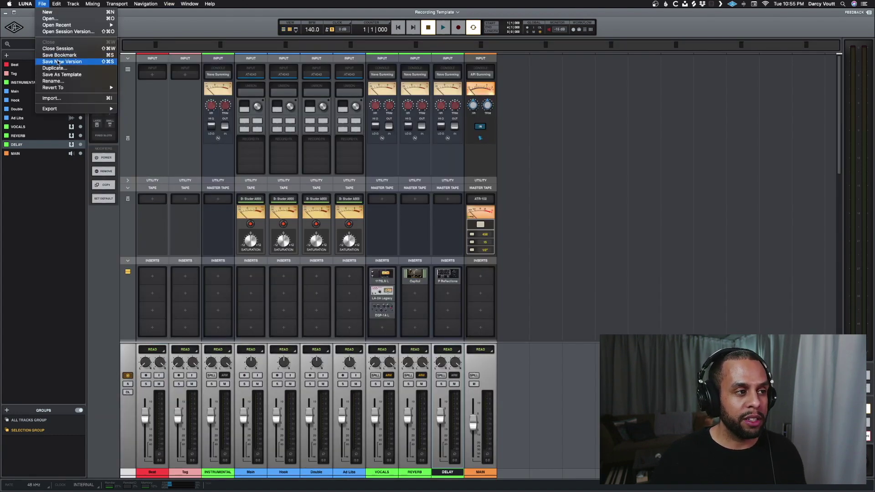
click(62, 74)
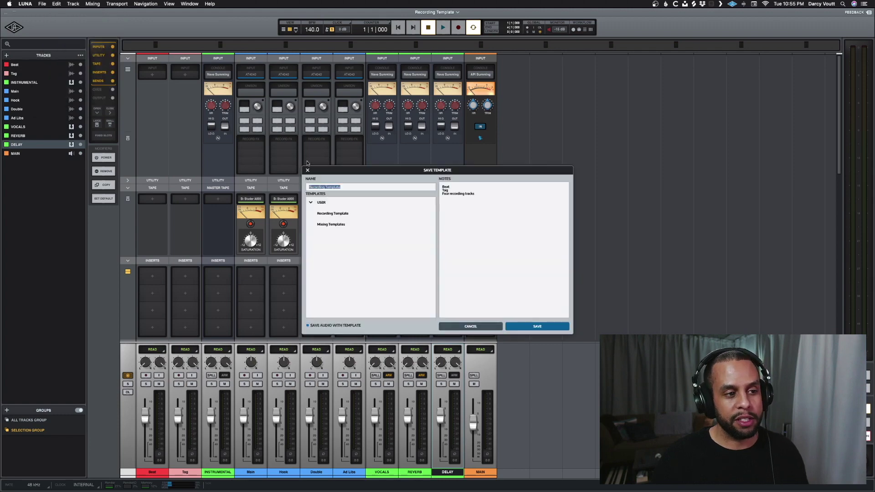
click(354, 213)
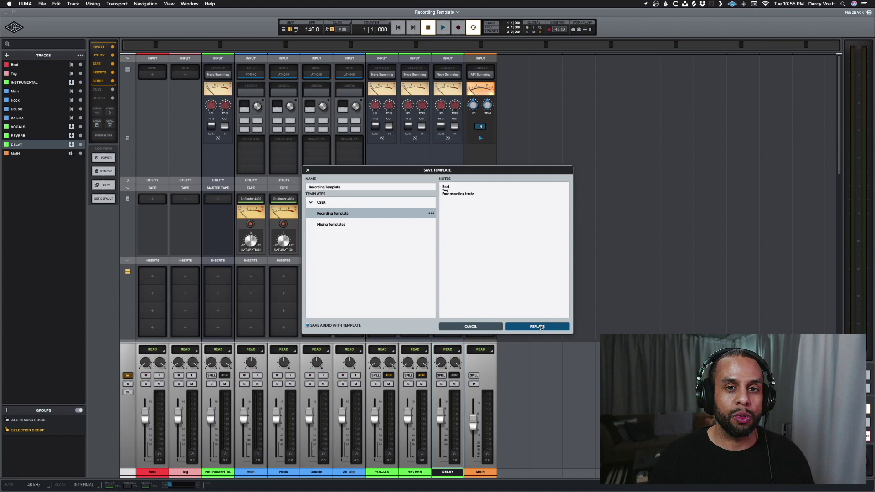
click(431, 213)
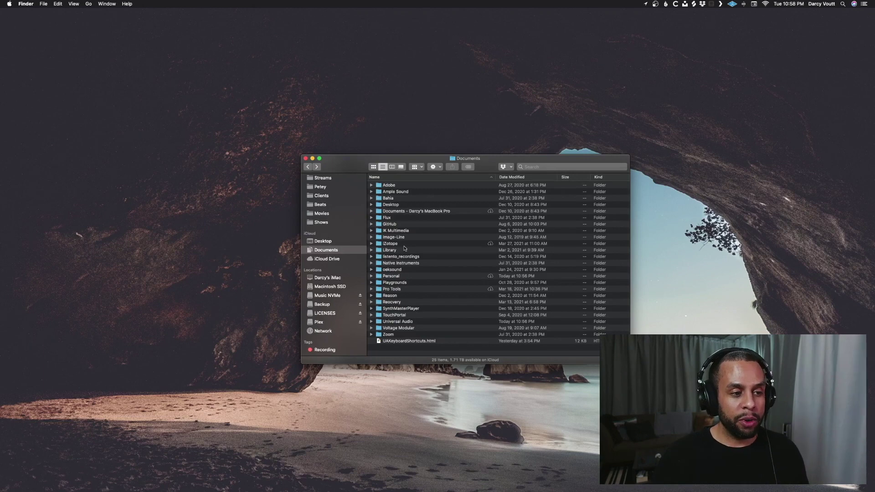
Go to Documents > Universal Audio > Presets and select the Recording Template file
double_click(402, 324)
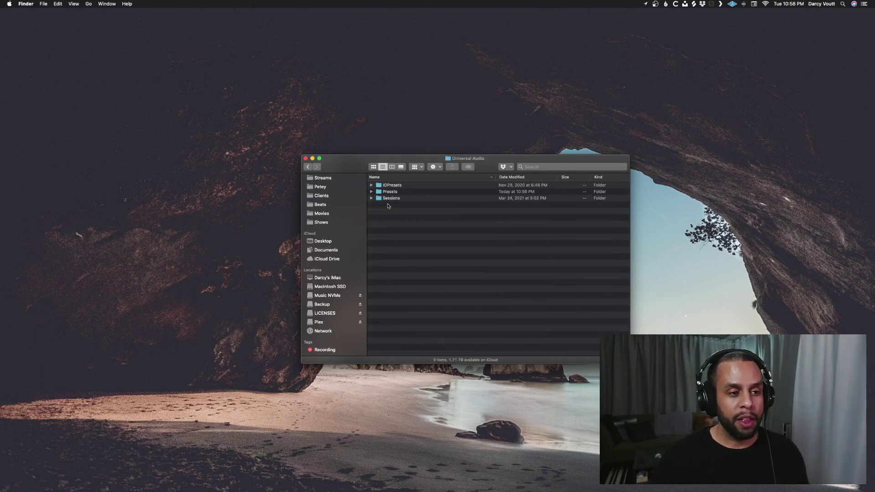
double_click(388, 192)
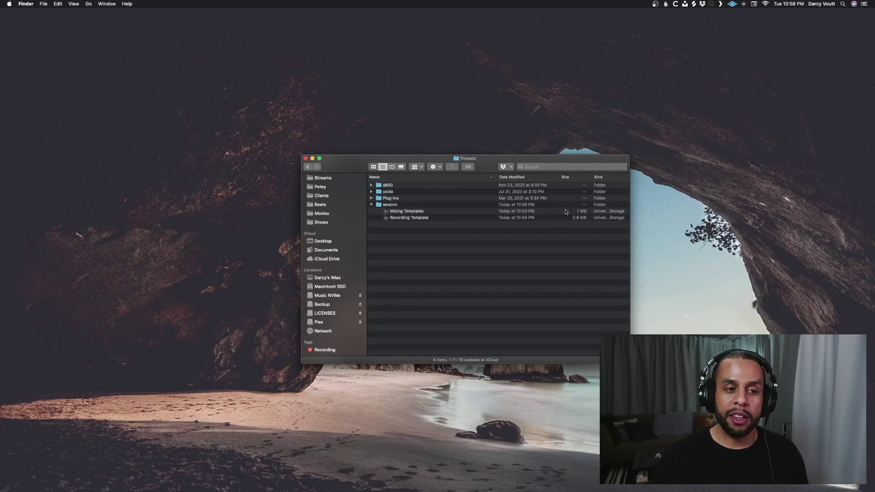
click(580, 212)
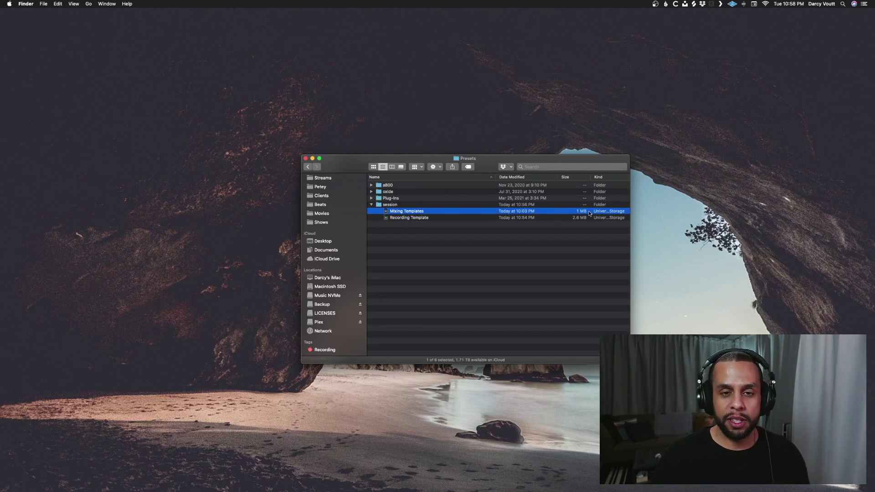
click(587, 220)
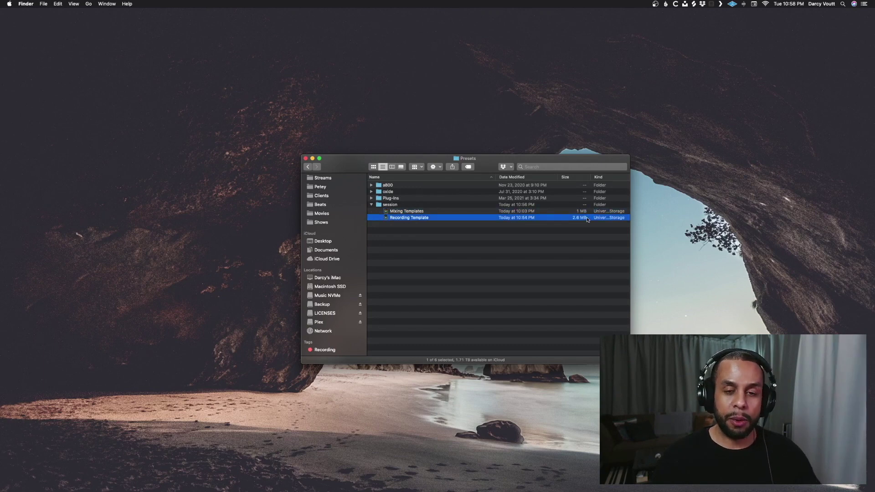